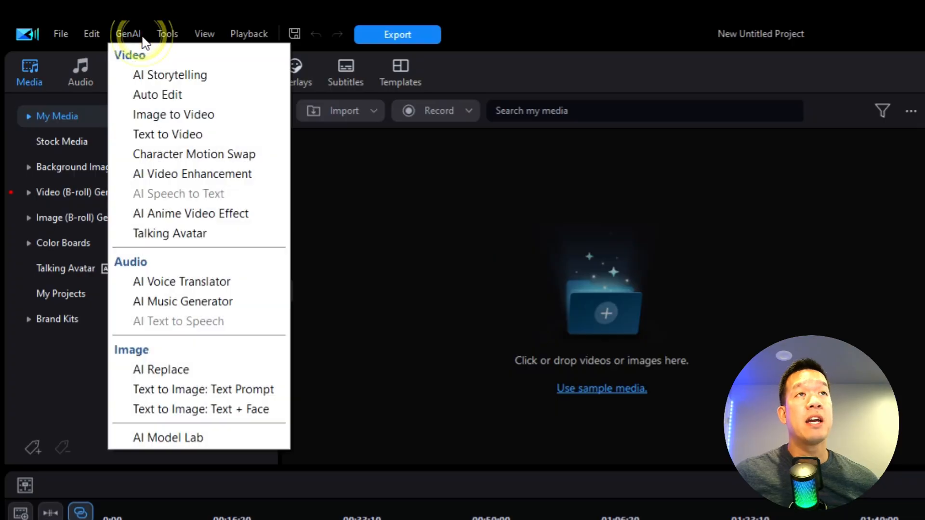
Open the AI Storytelling tool and dismiss its introduction, opting not to have it shown again.
click(169, 75)
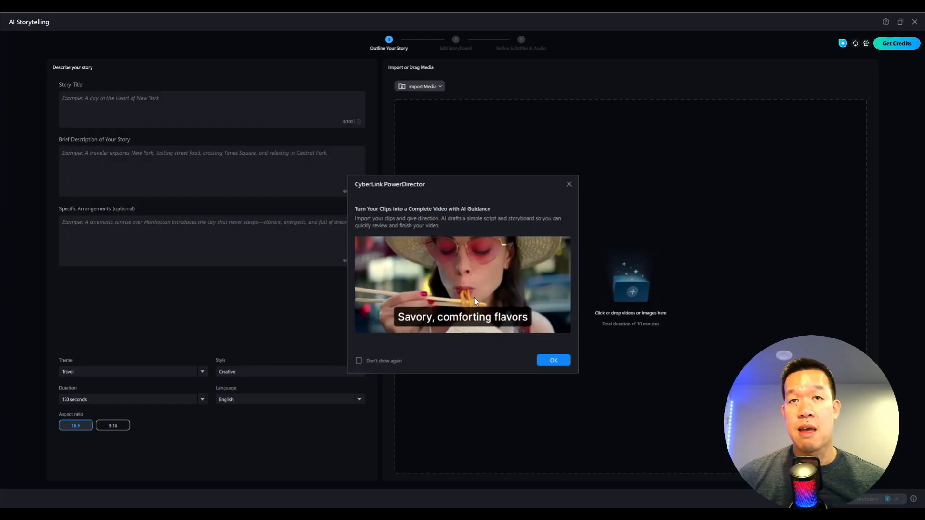
click(368, 361)
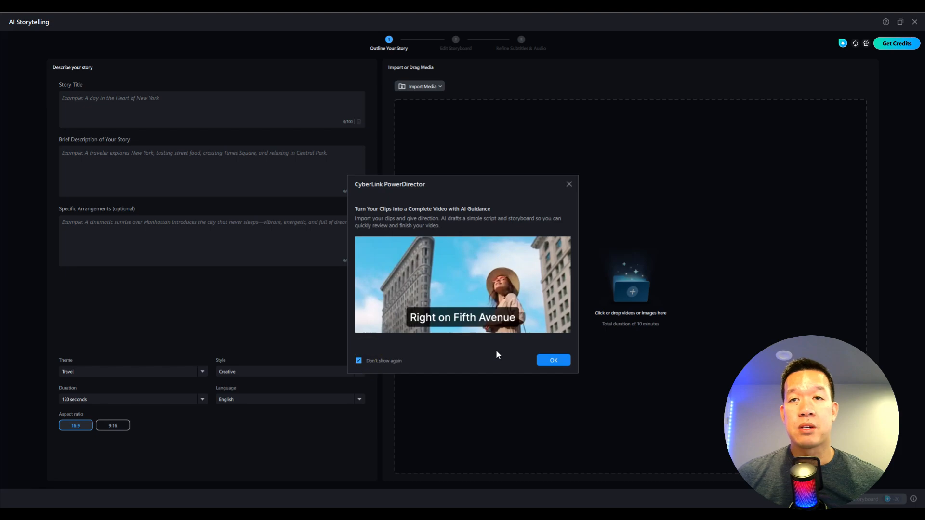
click(549, 362)
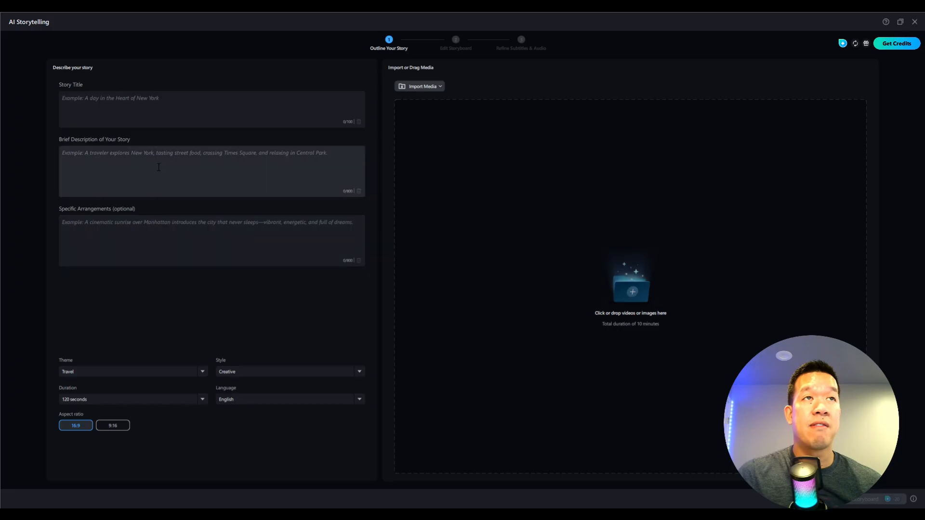
Title the story "Day in a Life of a Business Traveler" and fill in a brief description of a man's two-day business trip.
click(145, 108)
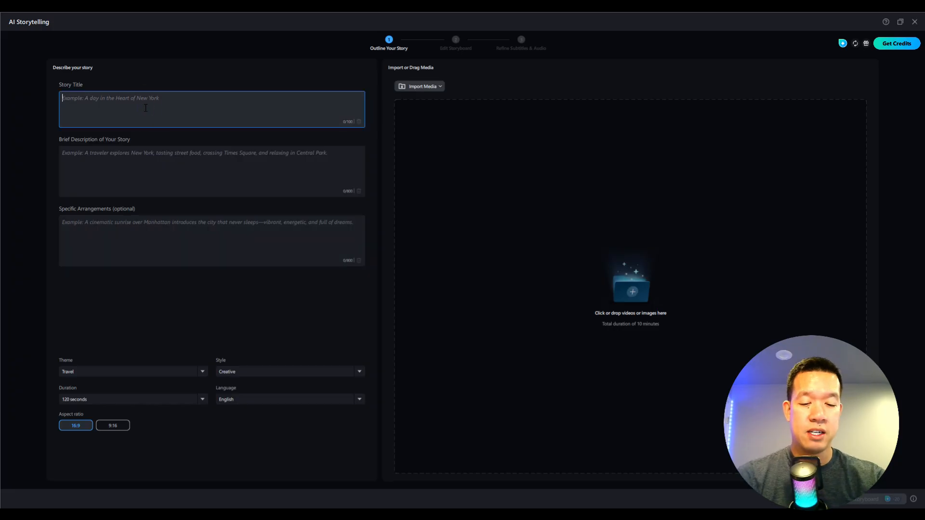
text(Day in a Life of a Business Traveler)
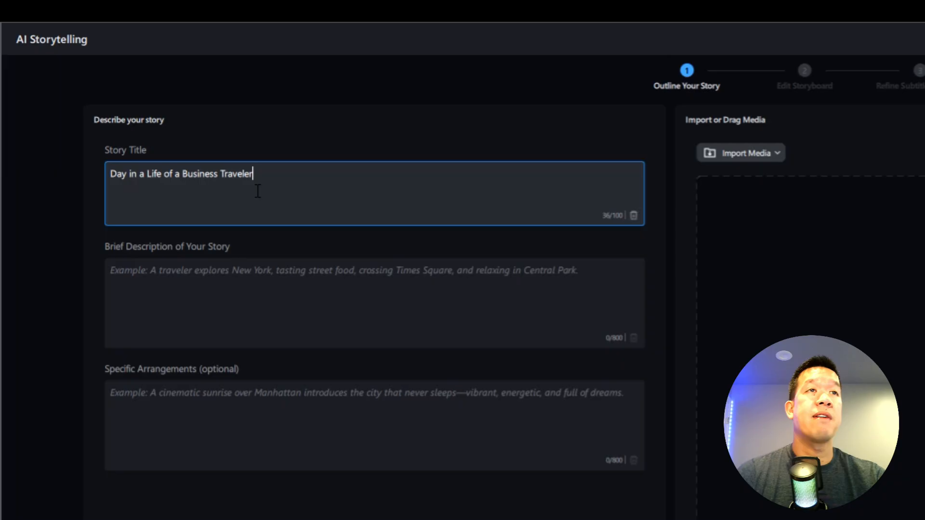
click(277, 289)
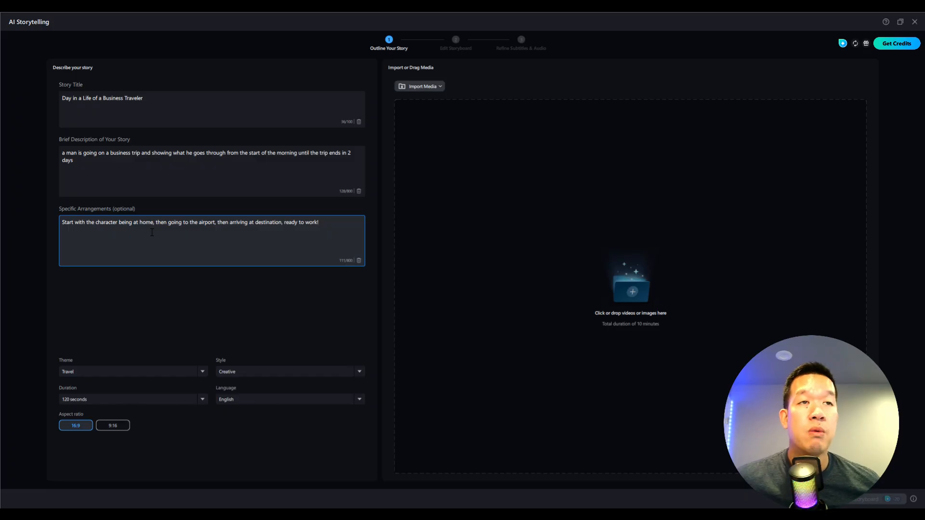
Choose the Travel theme, the Creative style and a duration of 120 seconds for the story.
click(134, 374)
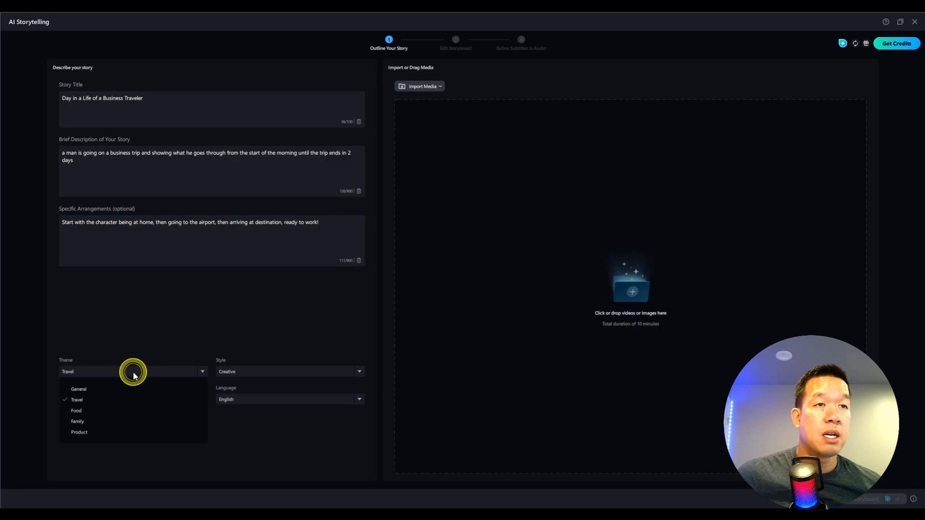
click(152, 401)
click(239, 370)
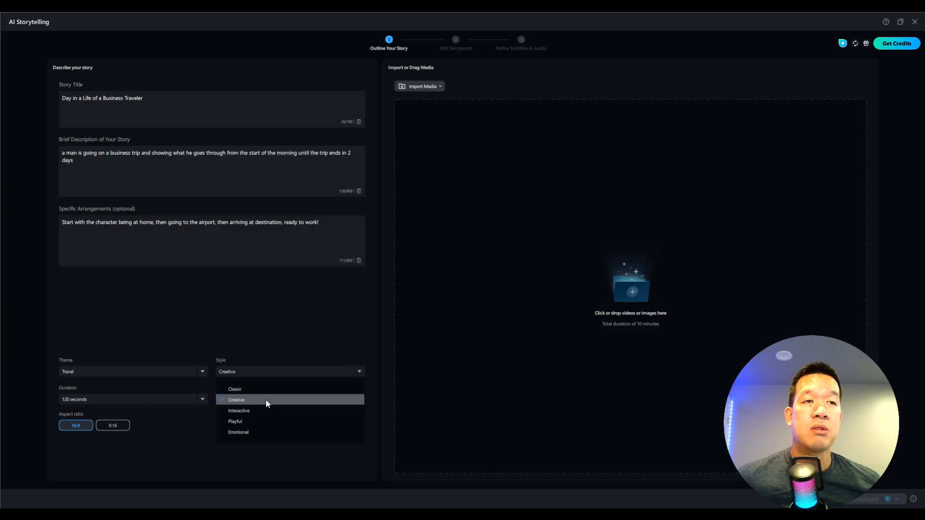
click(200, 440)
click(200, 399)
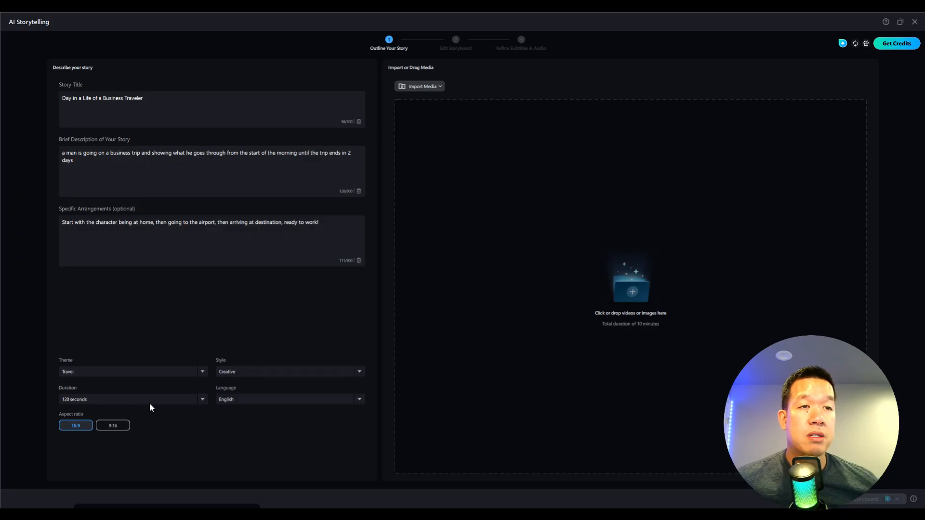
click(165, 432)
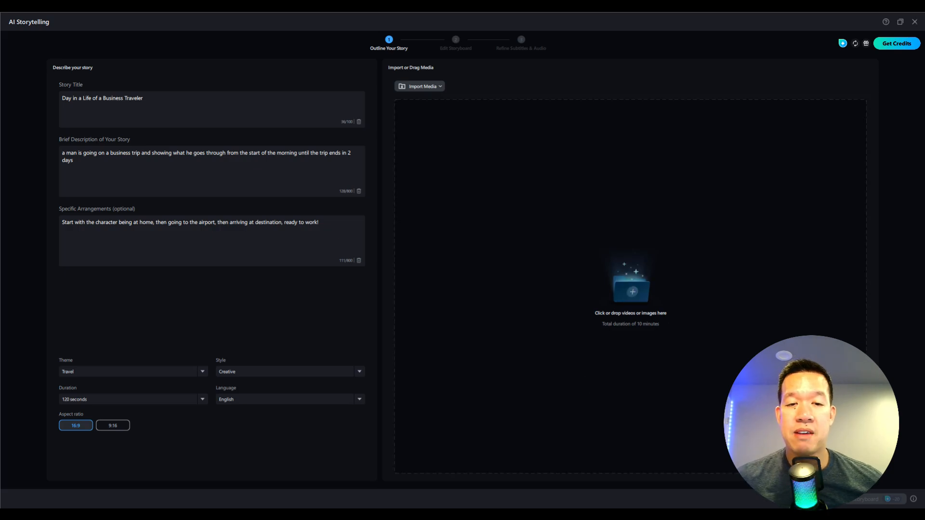
Add the 23 selected video clips as the story's media and generate the storyboard.
drag(501, 380, 508, 359)
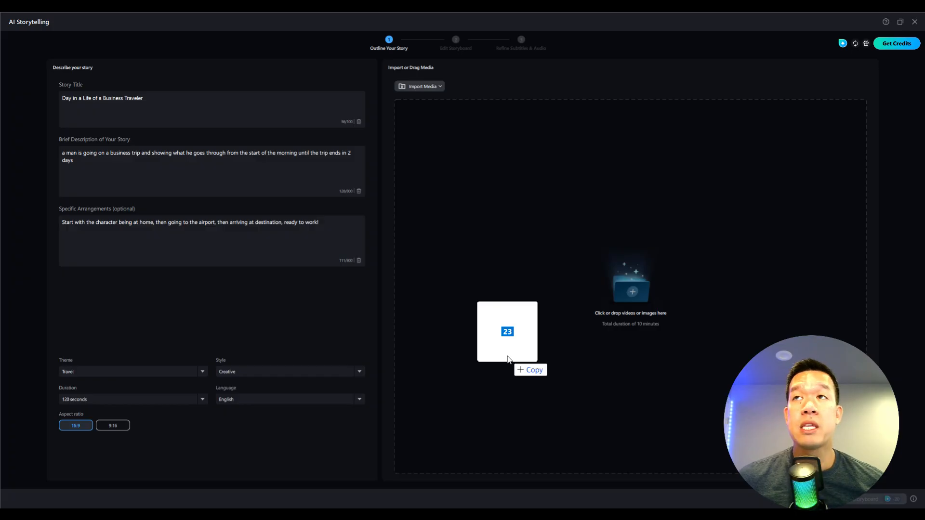
drag(508, 359, 517, 311)
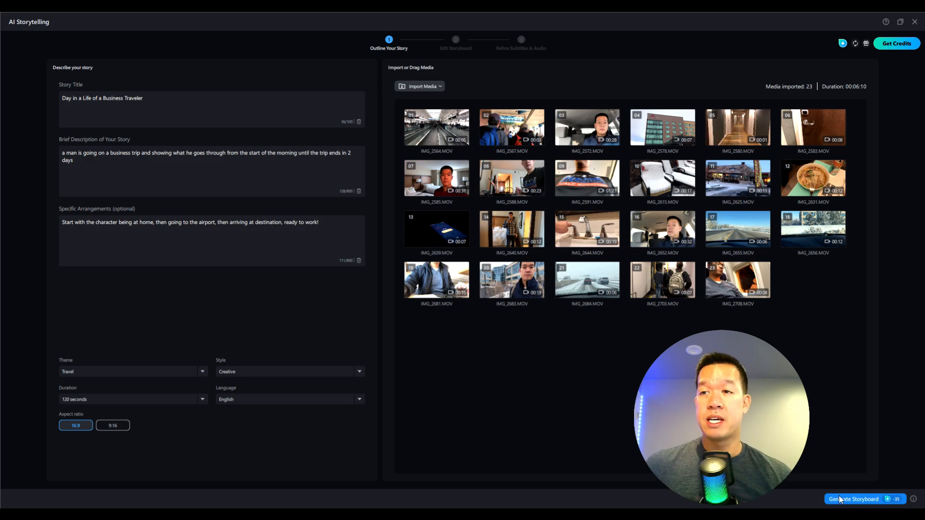
click(866, 502)
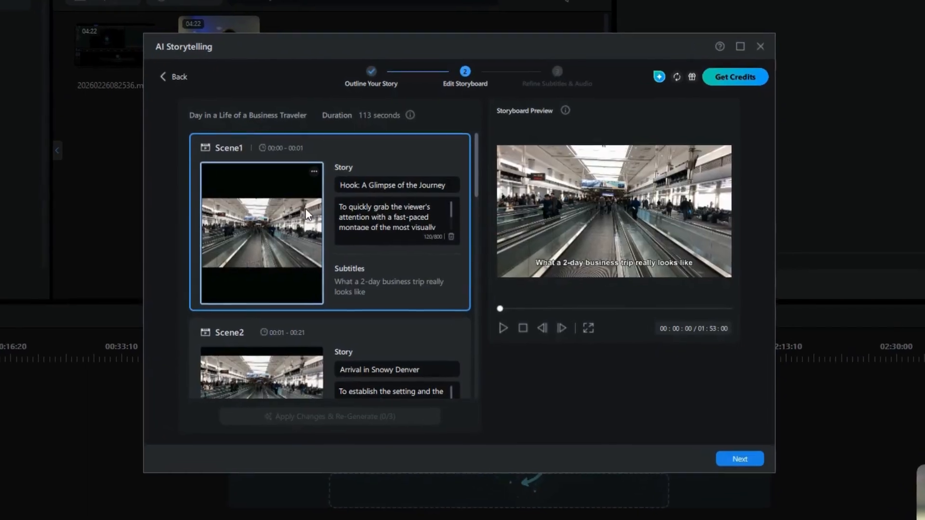
Skim all the generated storyboard scenes from the first to the last and return to Scene1.
scroll(306, 210, down, 10)
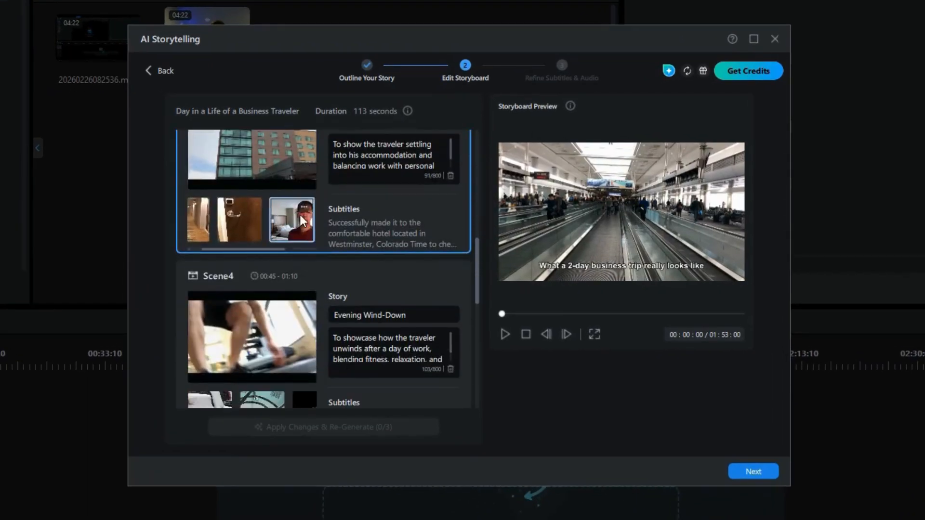
scroll(300, 215, down, 7)
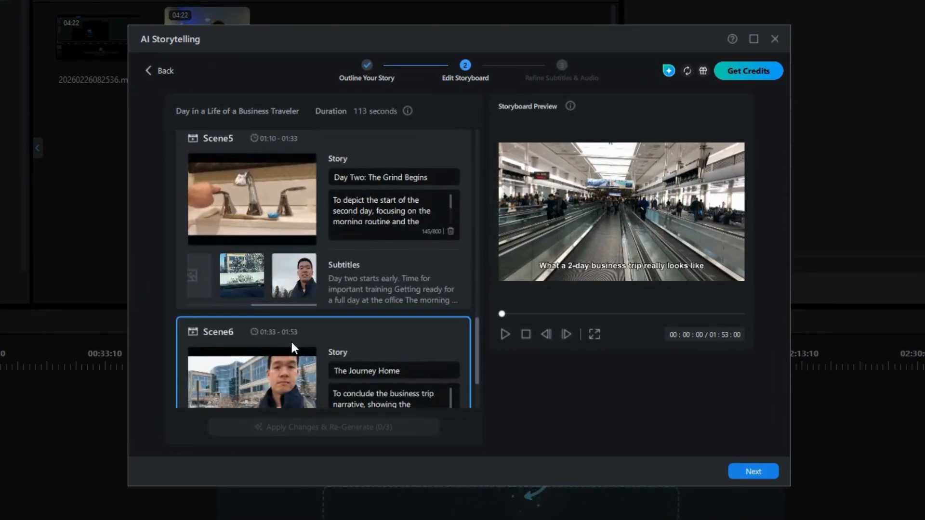
scroll(294, 341, down, 2)
scroll(302, 337, up, 10)
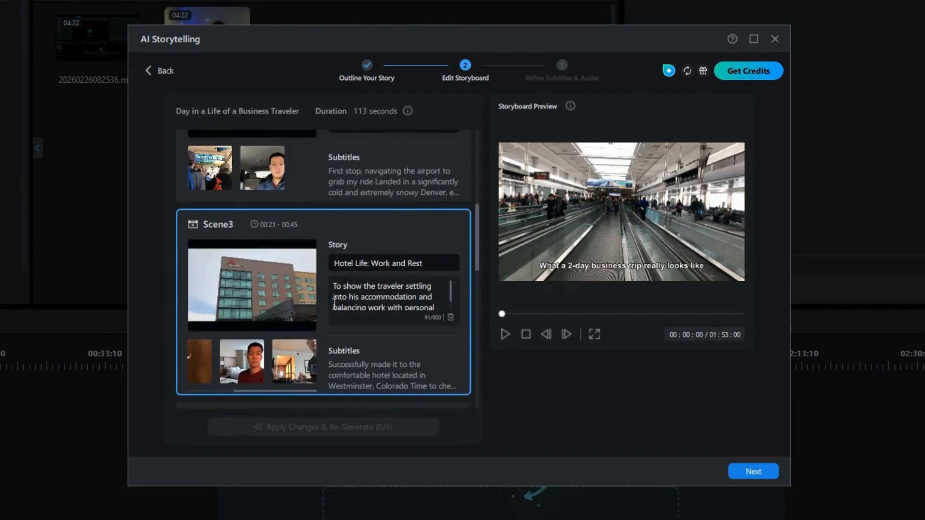
scroll(397, 172, up, 8)
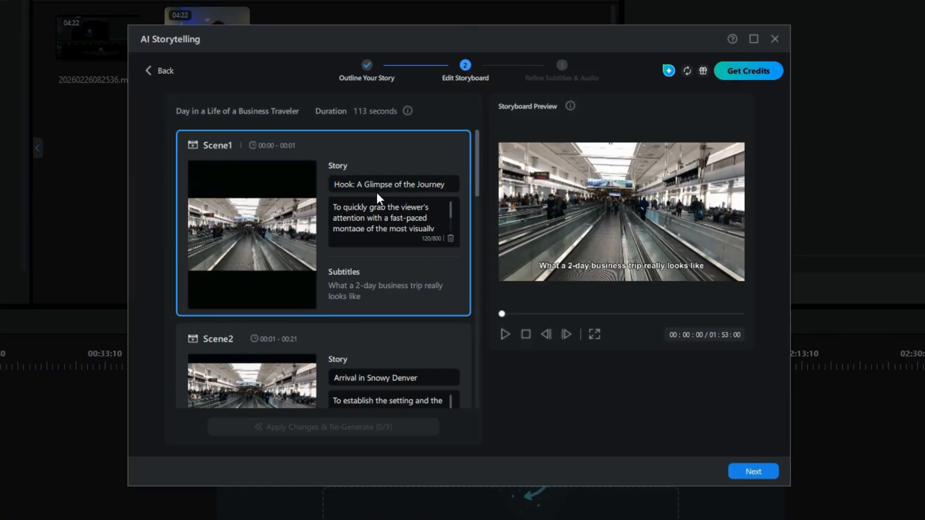
Examine the story text, clips and subtitles of each storyboard scene through Scene6.
scroll(376, 190, down, 3)
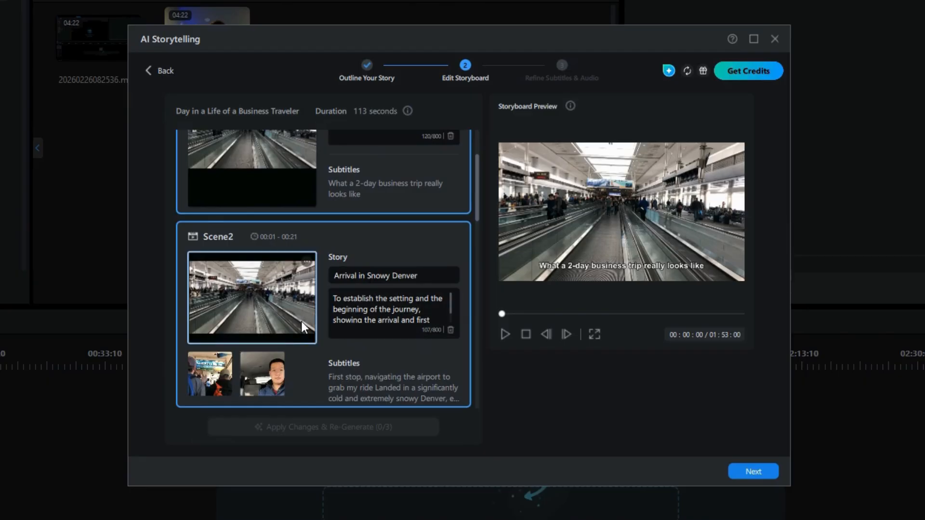
scroll(302, 322, down, 3)
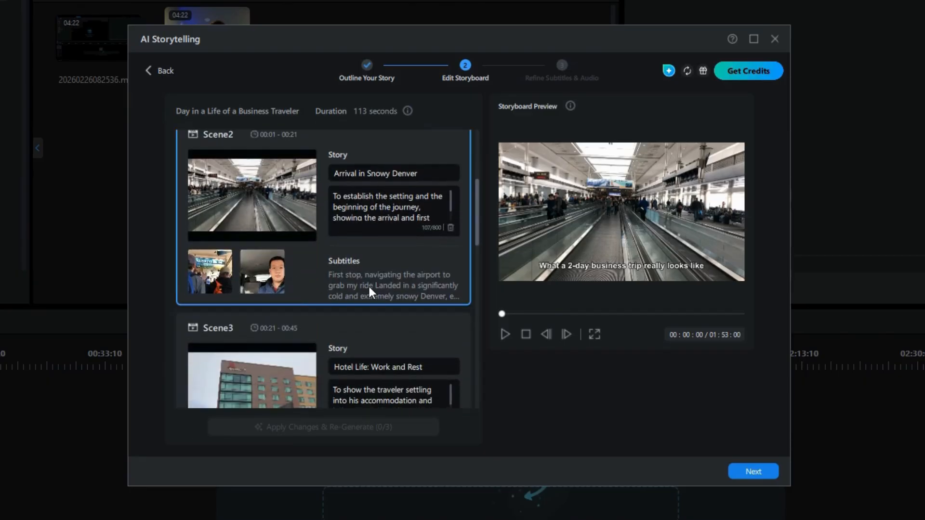
scroll(278, 279, down, 4)
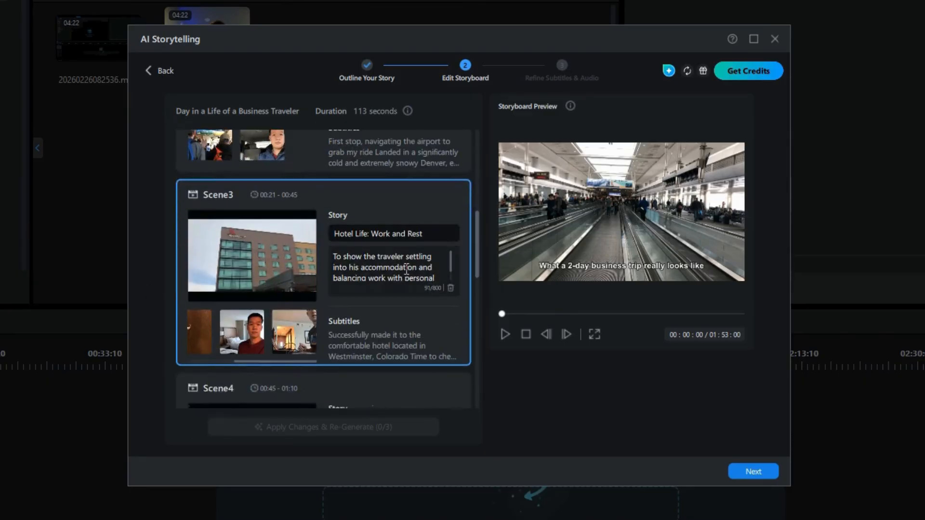
scroll(380, 308, down, 3)
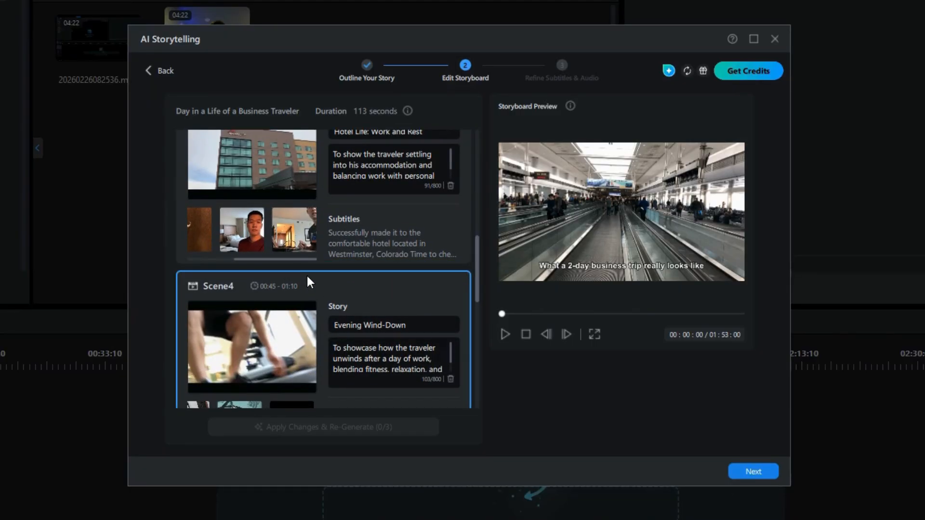
scroll(391, 323, down, 3)
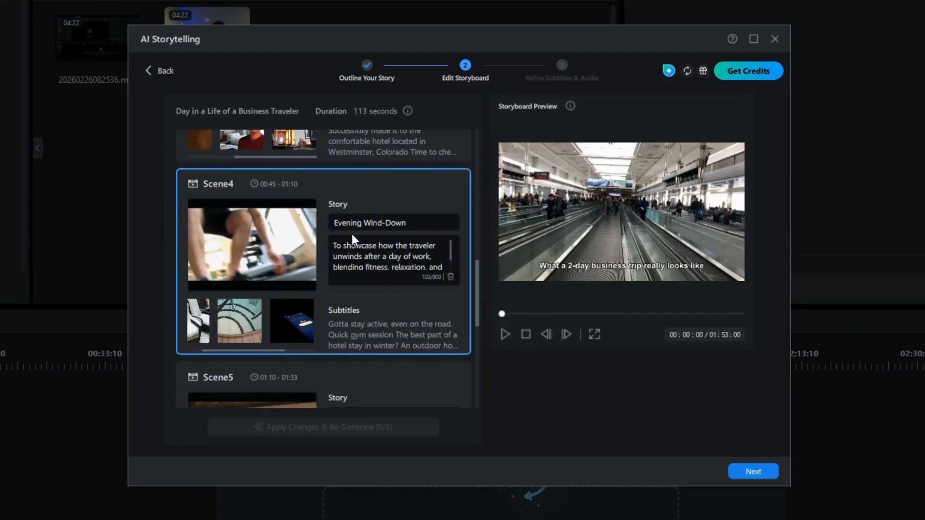
scroll(385, 251, up, 12)
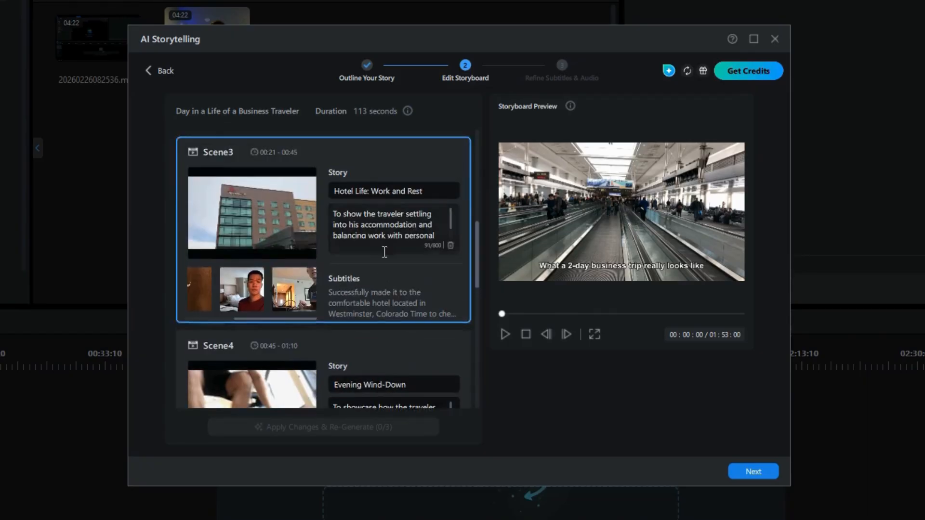
scroll(382, 258, down, 7)
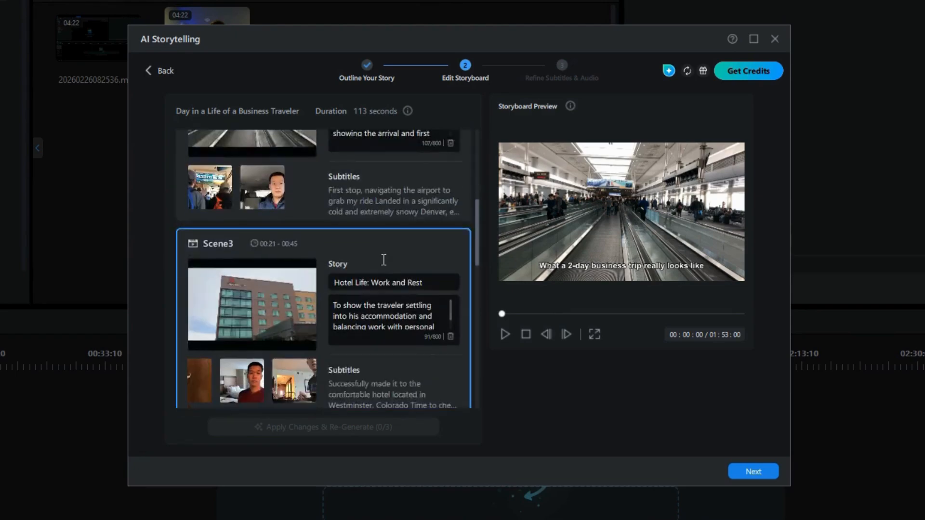
scroll(384, 263, down, 2)
scroll(385, 263, down, 5)
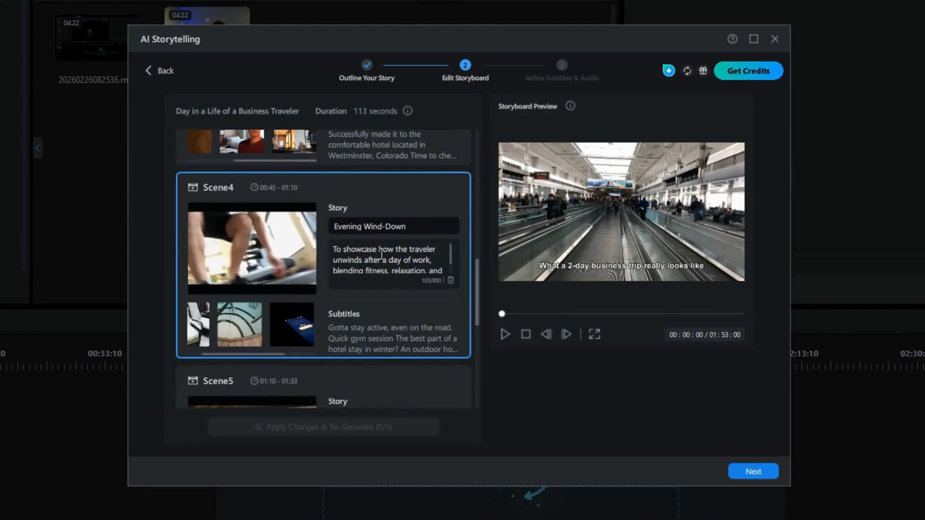
scroll(382, 254, down, 1)
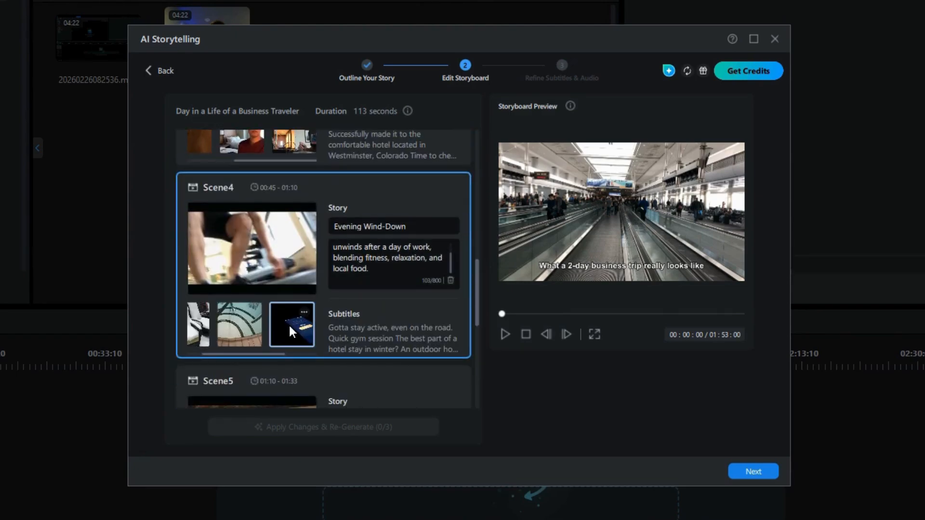
scroll(289, 323, right, 1)
scroll(290, 328, down, 3)
scroll(444, 313, down, 4)
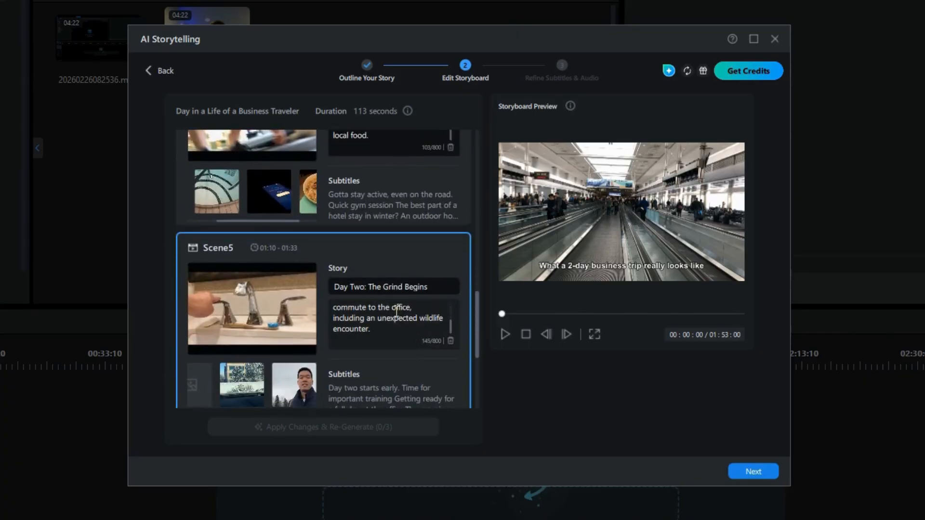
scroll(448, 335, down, 3)
scroll(330, 326, down, 1)
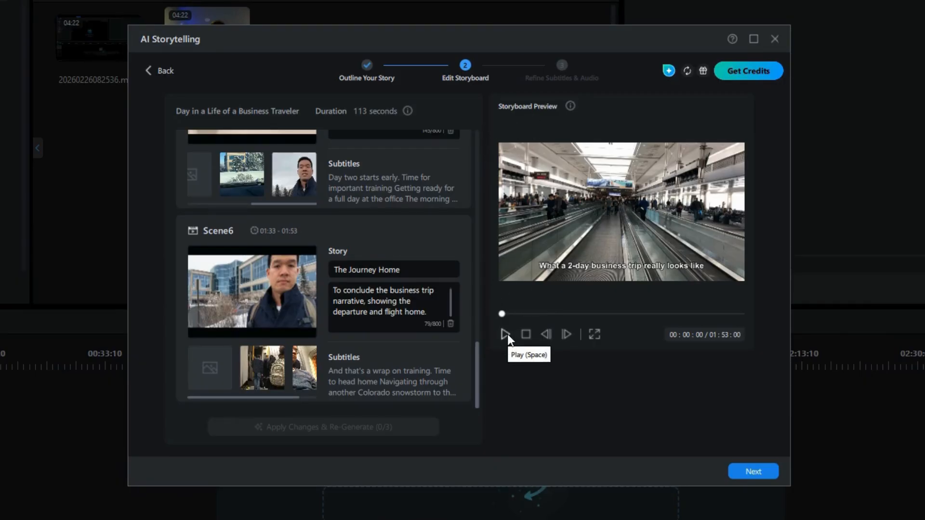
View the storyboard preview in full screen and continue to the Refine Subtitles & Audio stage.
click(598, 334)
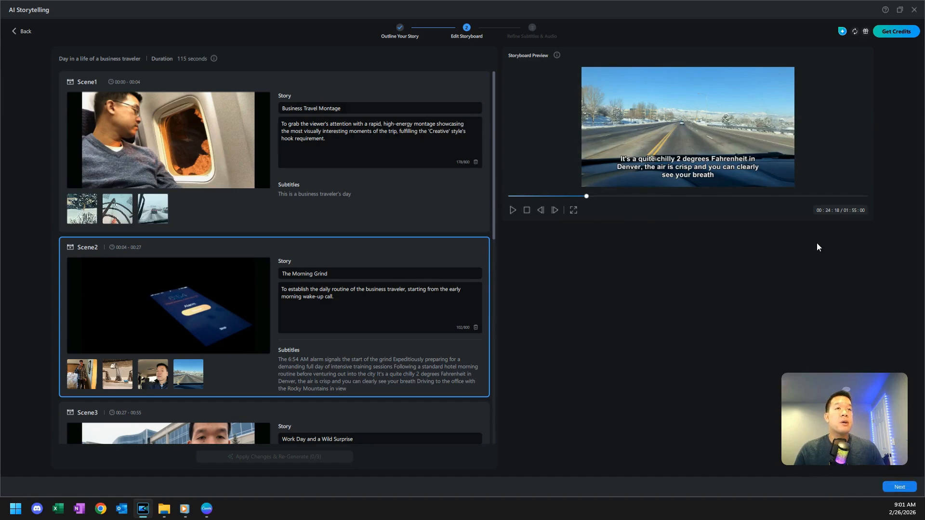
click(886, 485)
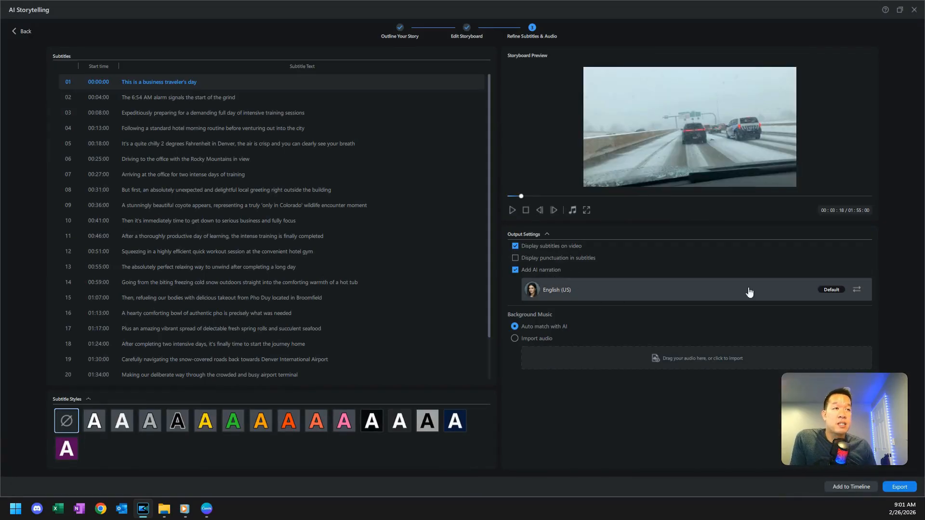
Look through the female English (US) AI narration voices, sample Sophie, and leave the voice selection.
click(559, 294)
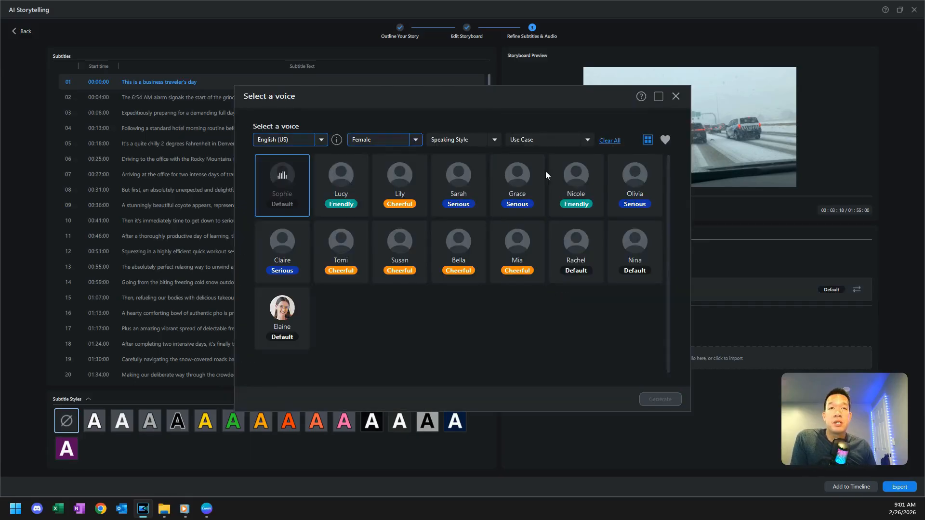
click(282, 180)
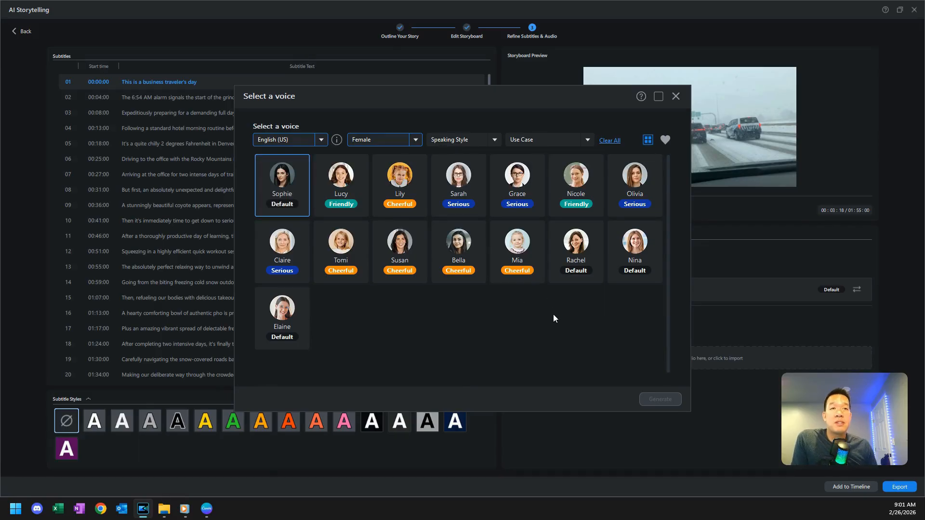
click(678, 96)
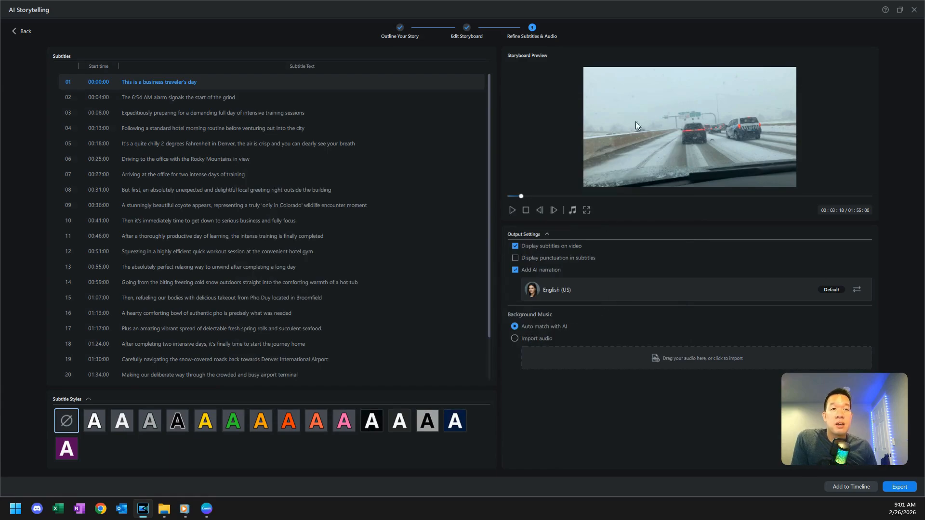
Play the storyboard preview with narration, skipping ahead to the subtitle about arriving at the office.
click(512, 210)
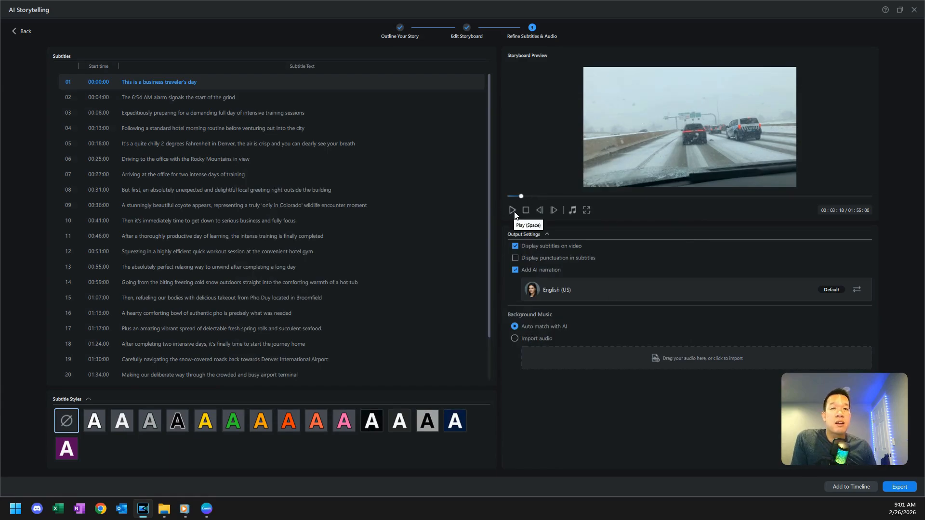
click(600, 196)
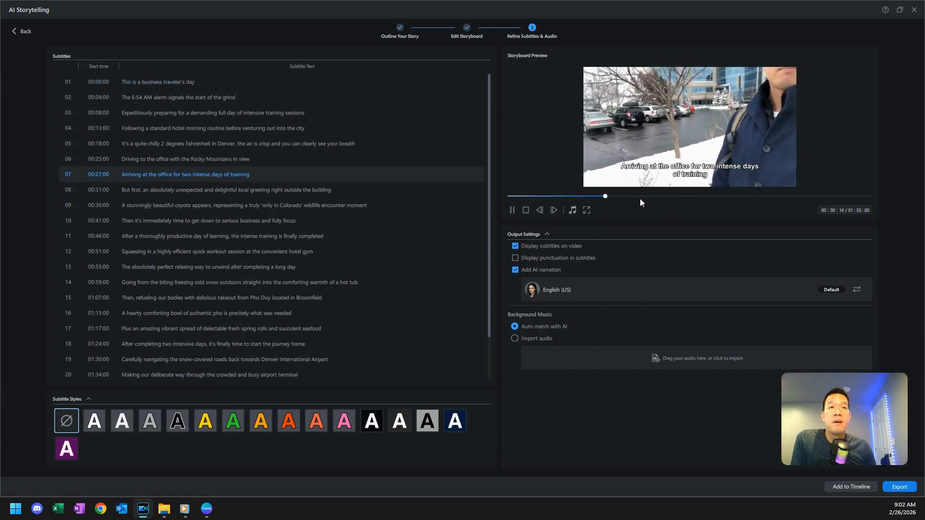
Pause the storyboard preview at the subtitle about arriving at the office.
click(512, 209)
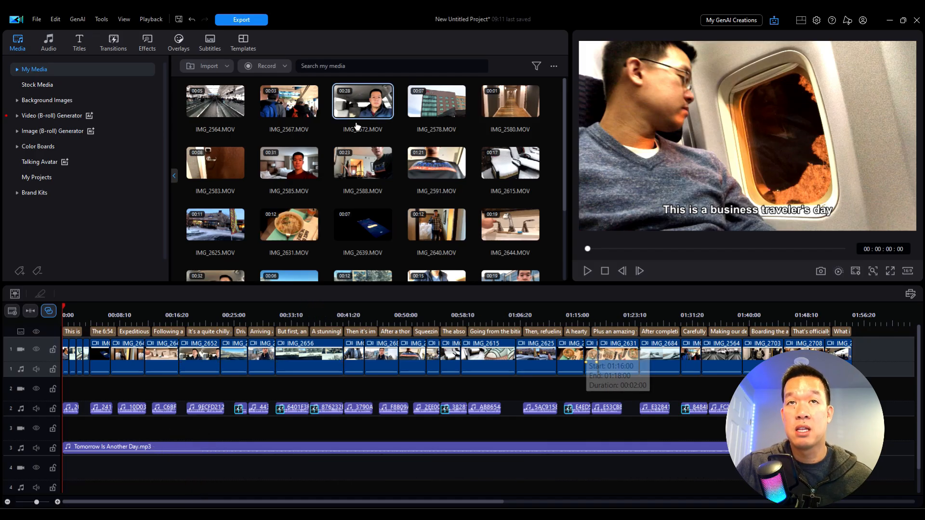
Review the storyboard on the editing timeline, previewing the frame at 00:01:19:21 and the closing frame at 00:01:54:23.
scroll(372, 204, down, 2)
scroll(372, 204, up, 2)
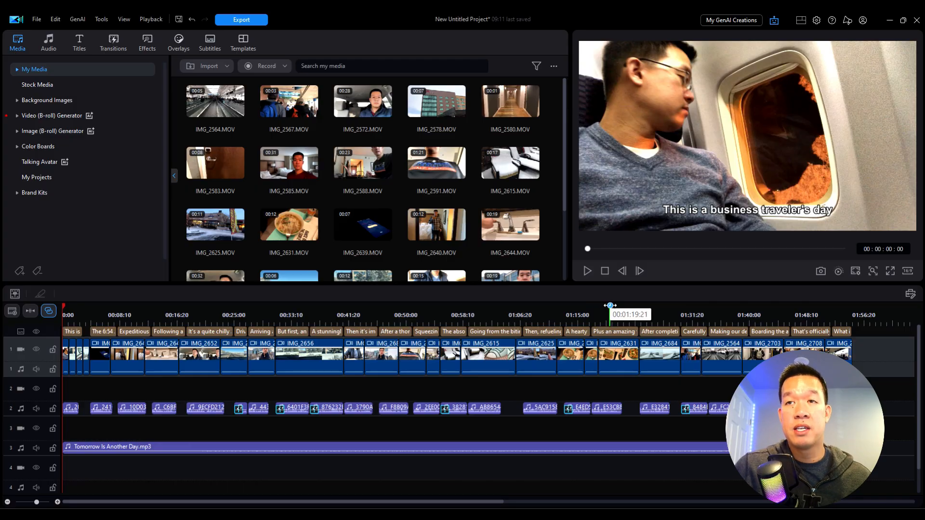
click(610, 307)
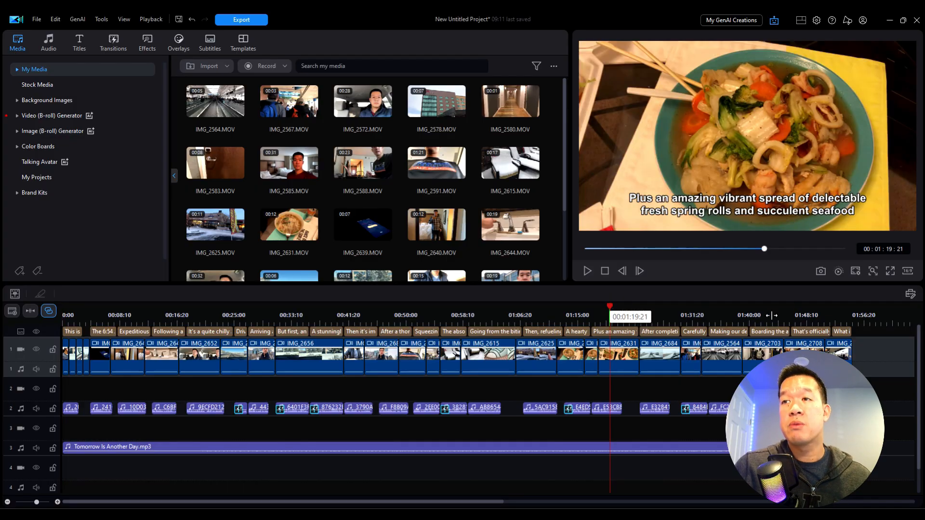
click(851, 311)
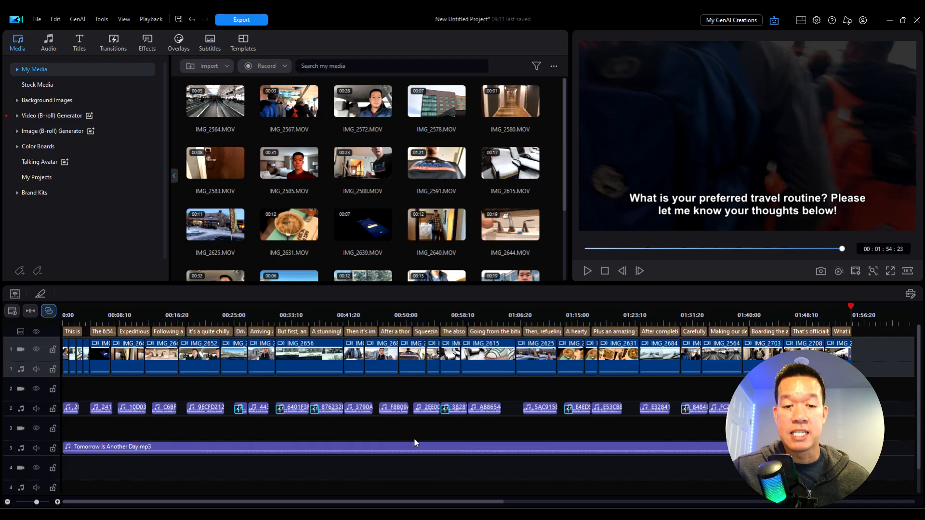
Select the background music clip Tomorrow Is Another Day.mp3 on the timeline and move the playhead to 00:00:48:04.
click(181, 443)
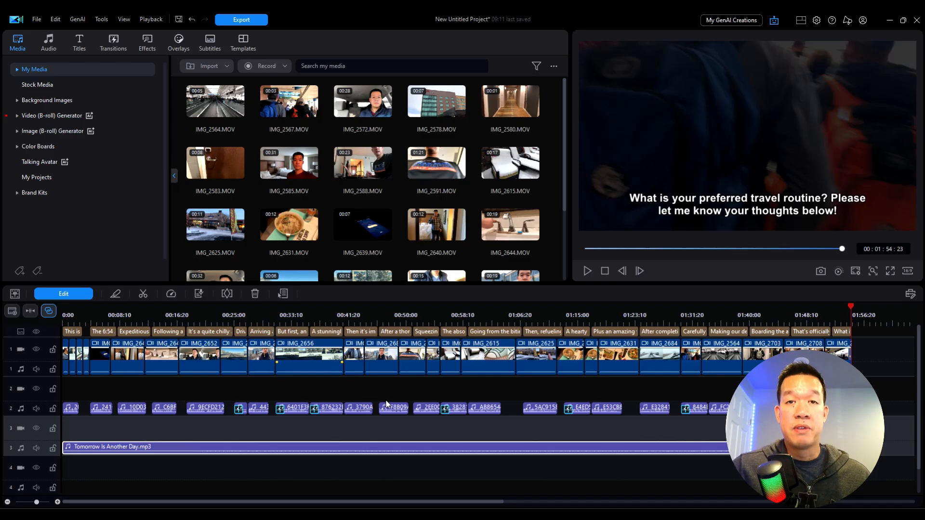
click(393, 316)
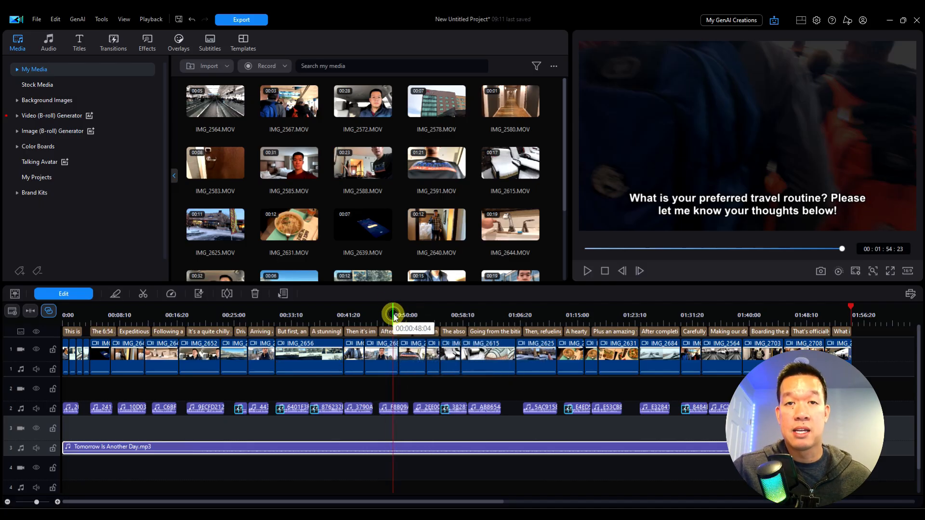